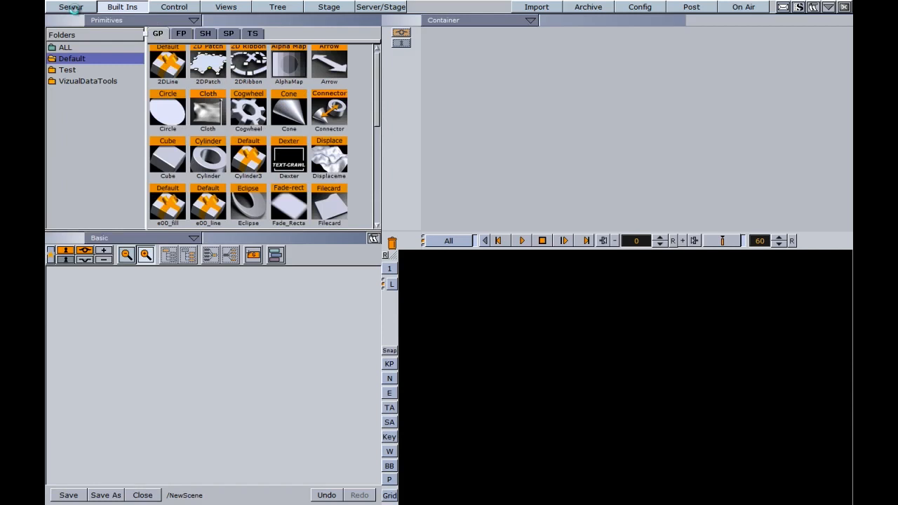
# Add a text container in the Arial-Bold font to the scene and move it to the lower-left area of the output
pyautogui.moveTo(181, 69); pyautogui.dragTo(98, 402)
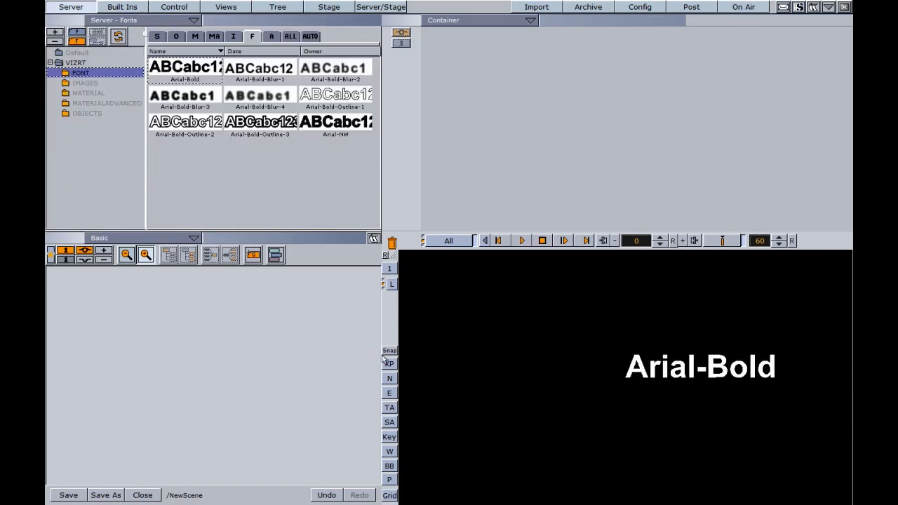
pyautogui.moveTo(629, 377); pyautogui.dragTo(424, 405)
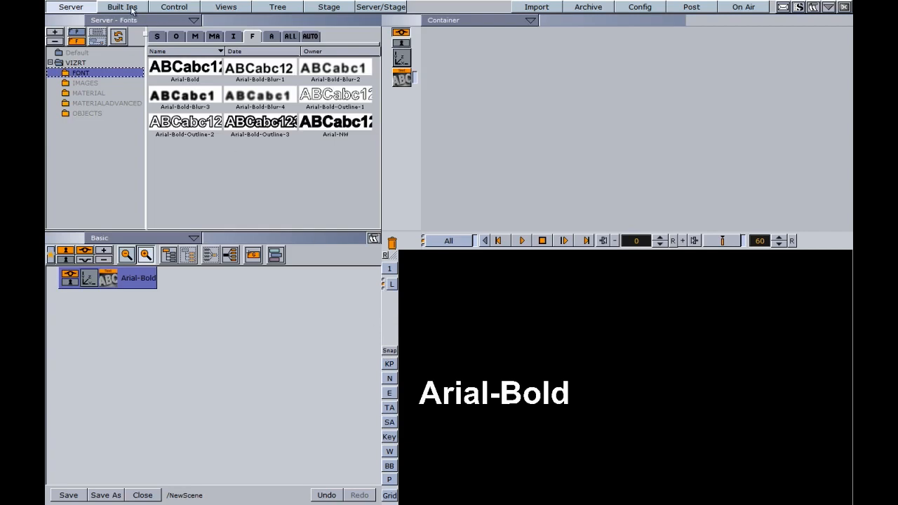
# Apply the TFxSlide plugin from the TextFx function container plugins to the Arial-Bold container
pyautogui.click(122, 7)
pyautogui.click(180, 34)
pyautogui.moveTo(335, 155); pyautogui.dragTo(140, 276)
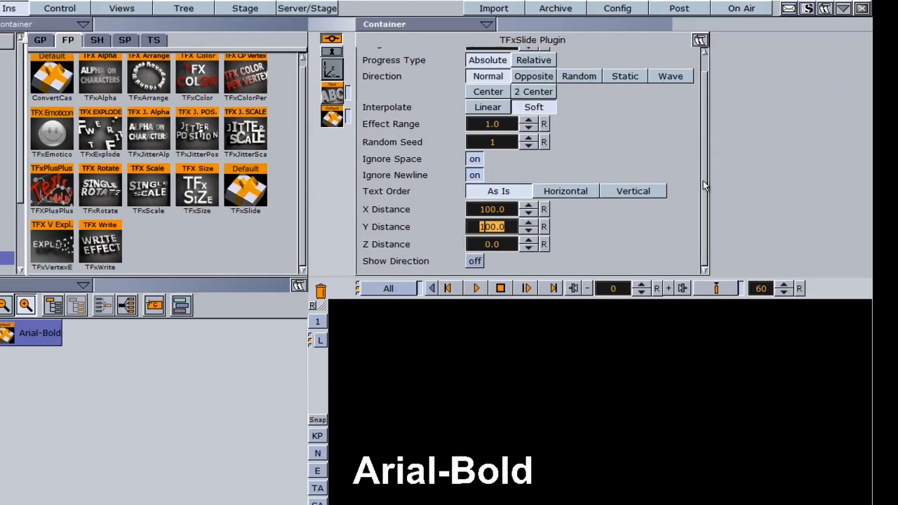
# Keyframe the TFxSlide progress from 0 to 100 % and play the animation
pyautogui.moveTo(712, 151); pyautogui.dragTo(711, 109)
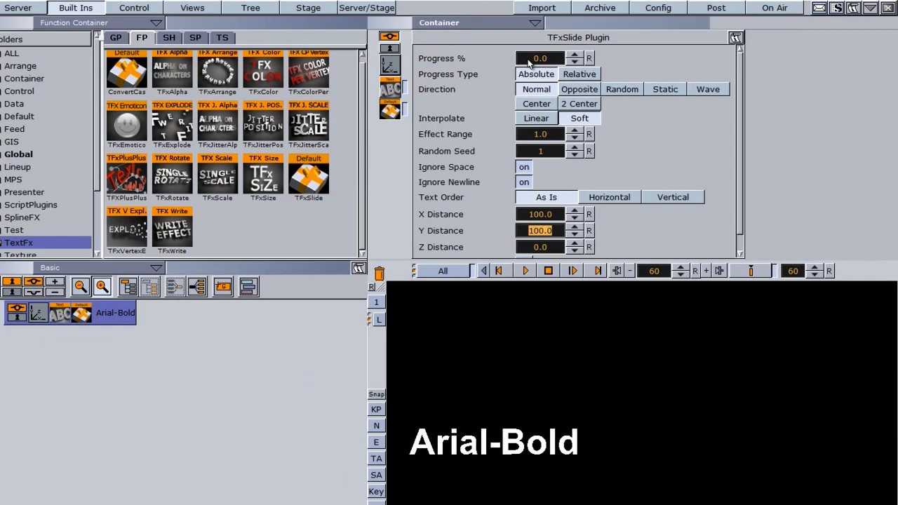
pyautogui.doubleClick(422, 75)
pyautogui.write('100')
pyautogui.press('Return')
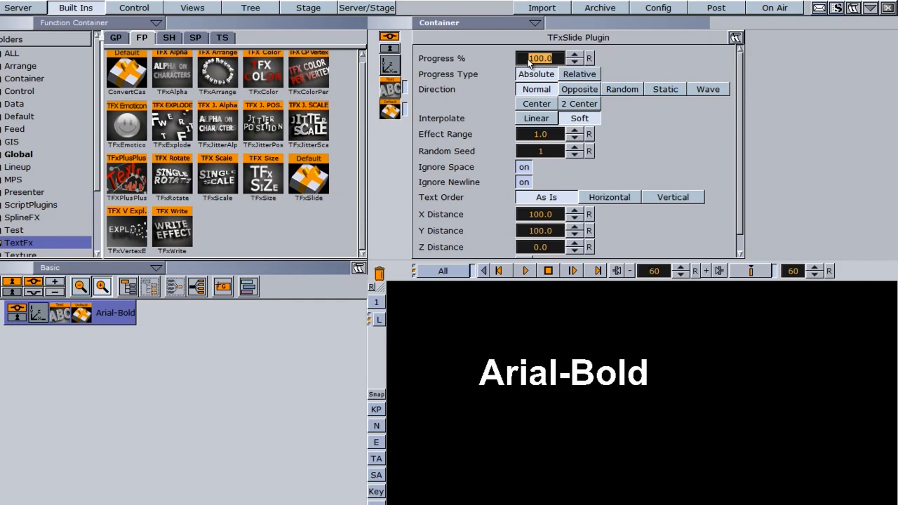
pyautogui.click(747, 270)
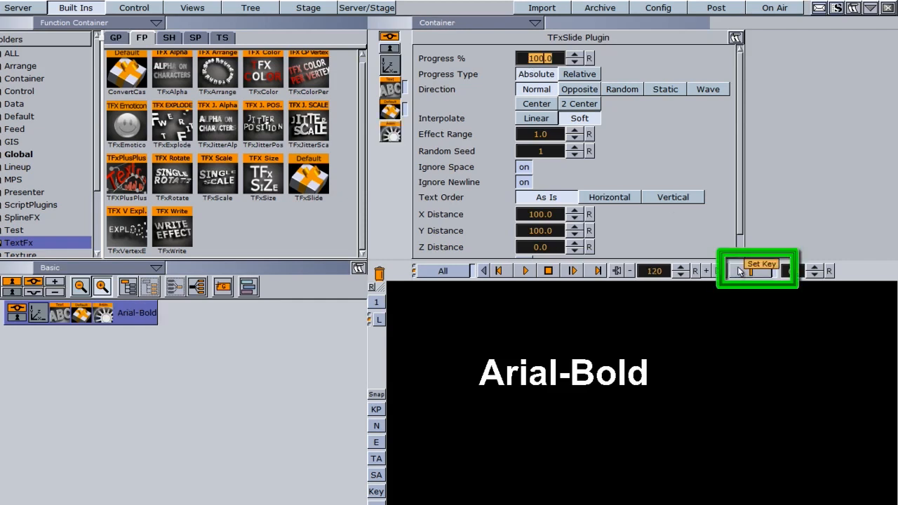
pyautogui.click(525, 271)
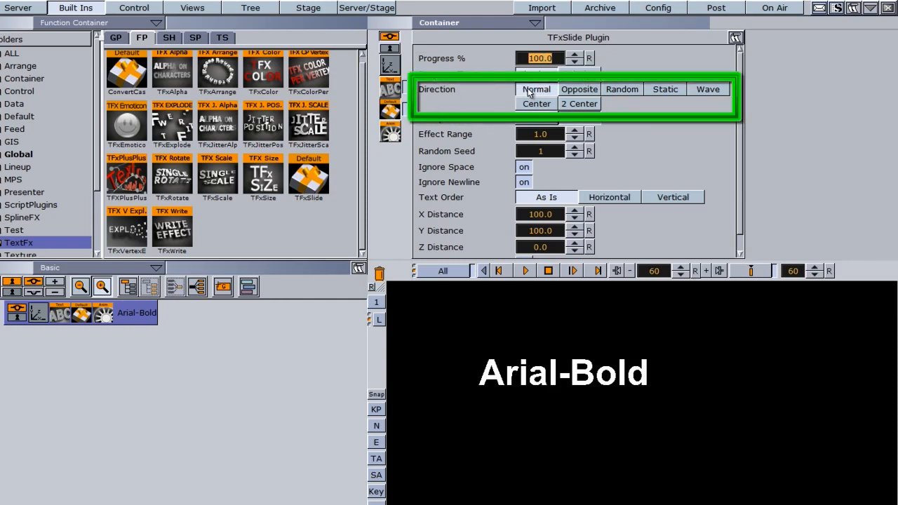
# Try the Opposite, Random and Static directions for the slide effect, playing the animation with each
pyautogui.click(581, 95)
pyautogui.click(525, 271)
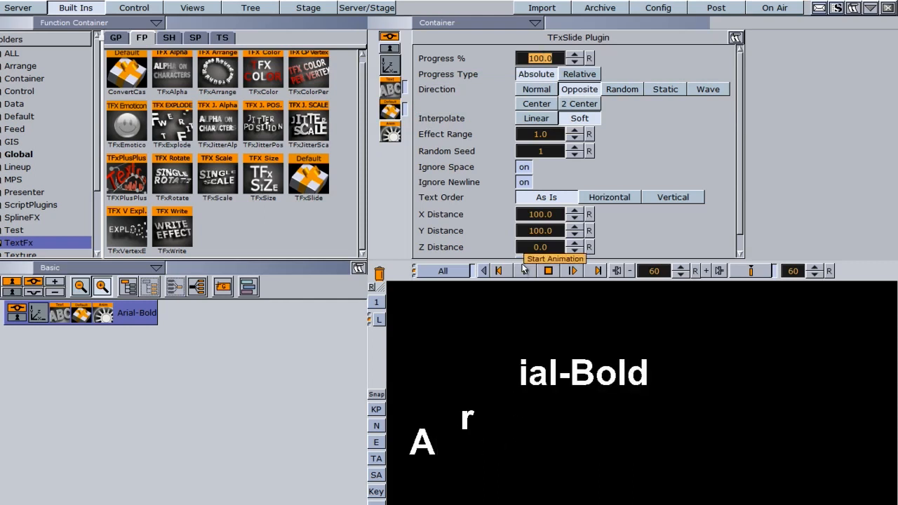
pyautogui.click(621, 89)
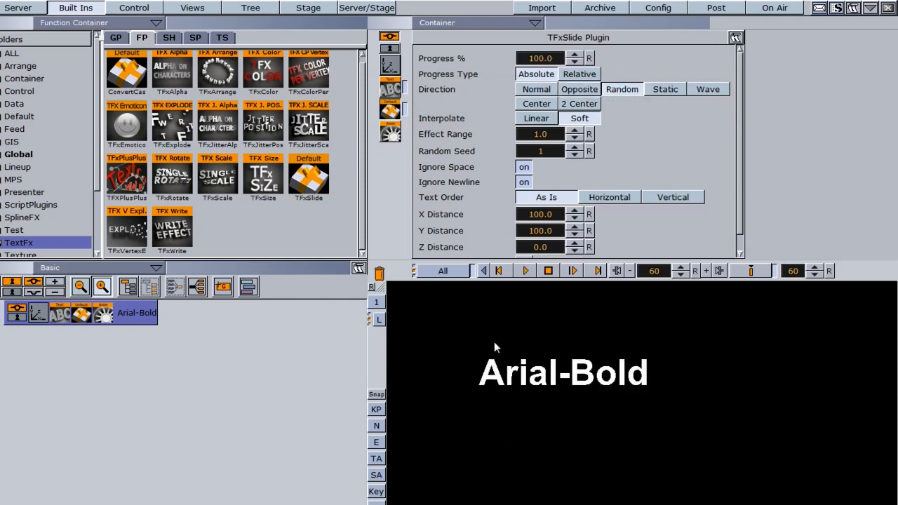
pyautogui.click(525, 273)
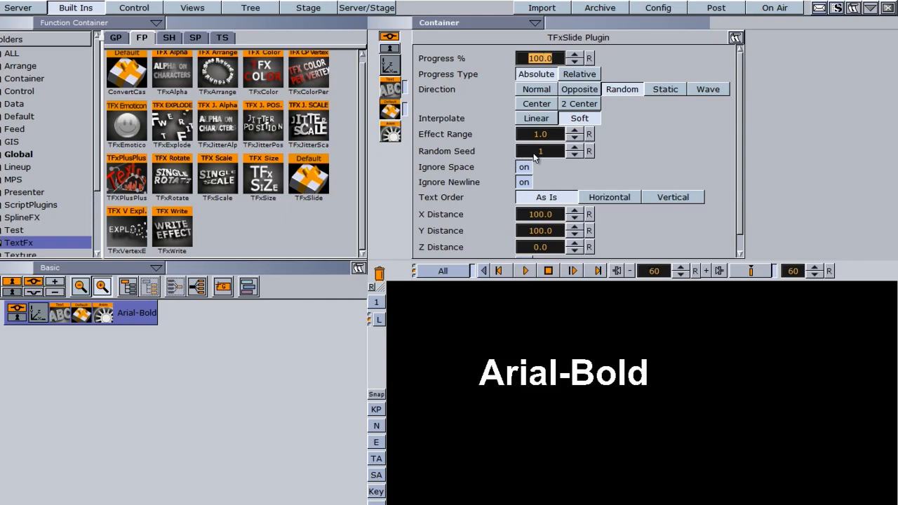
pyautogui.click(668, 90)
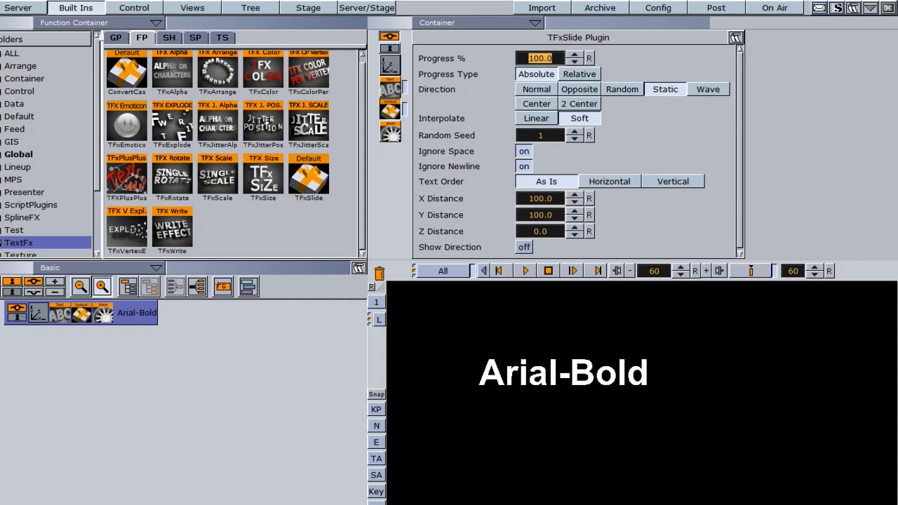
pyautogui.click(526, 272)
# Try the Wave, Center and 2 Center directions for the slide effect, playing the animation with each
pyautogui.click(708, 89)
pyautogui.click(525, 271)
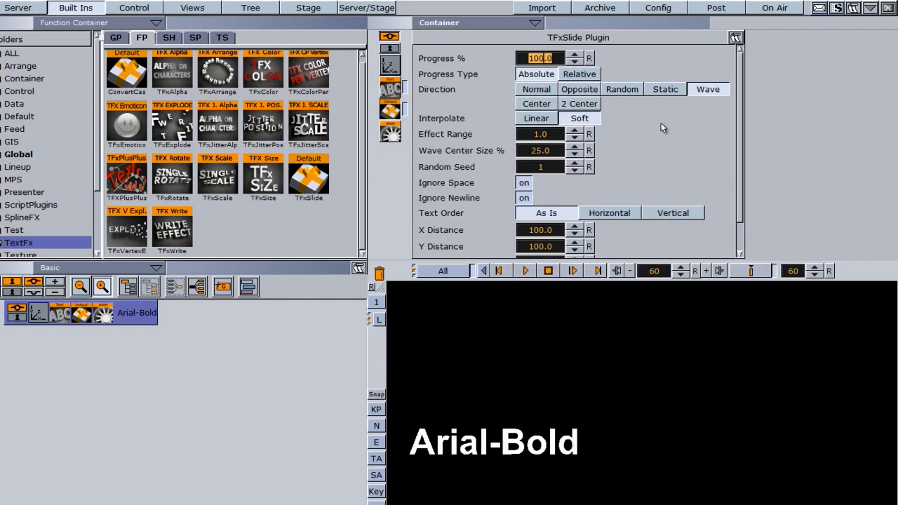
pyautogui.click(543, 103)
pyautogui.click(526, 270)
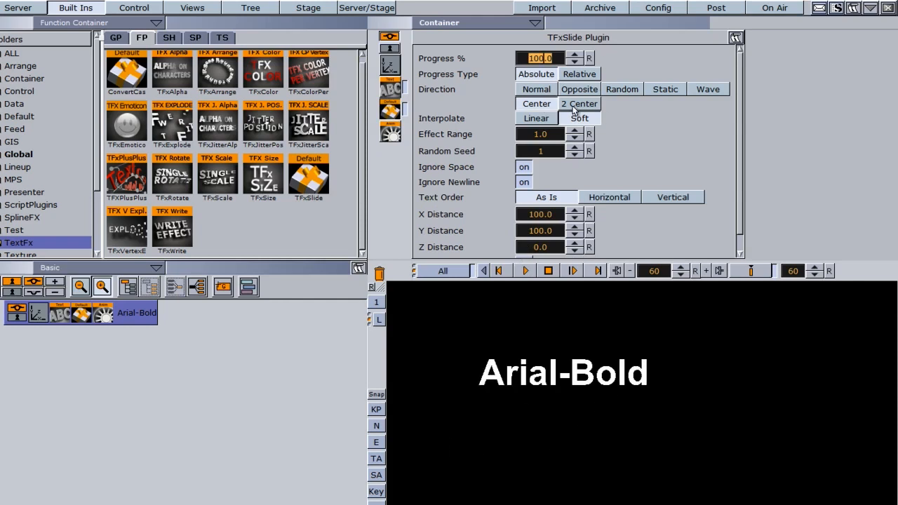
pyautogui.click(573, 104)
pyautogui.click(526, 270)
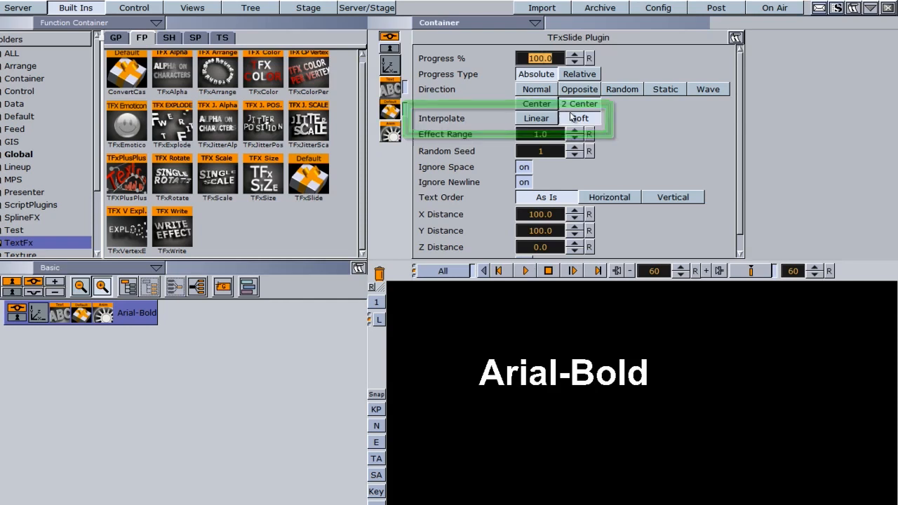
# Set interpolation to Linear and direction to Normal, trying an effect range of 5.4 and resetting it
pyautogui.click(541, 119)
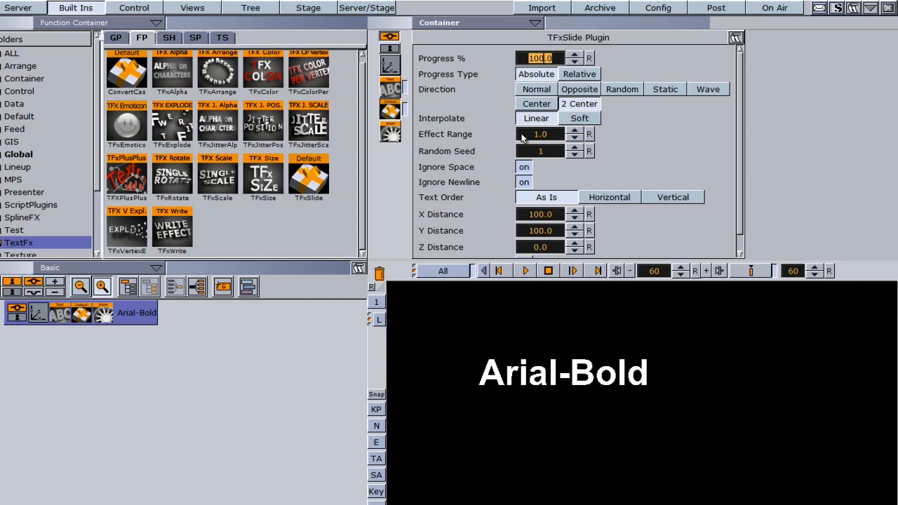
pyautogui.moveTo(522, 138); pyautogui.dragTo(550, 135)
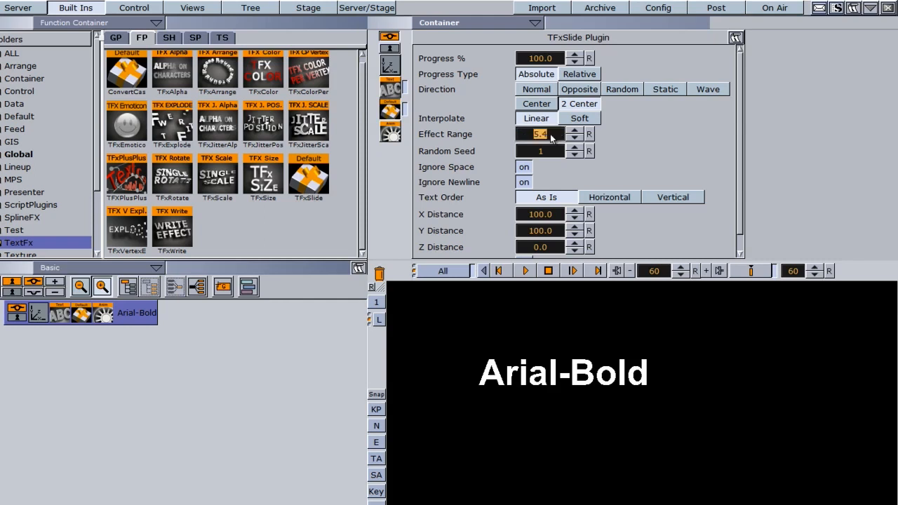
pyautogui.click(588, 134)
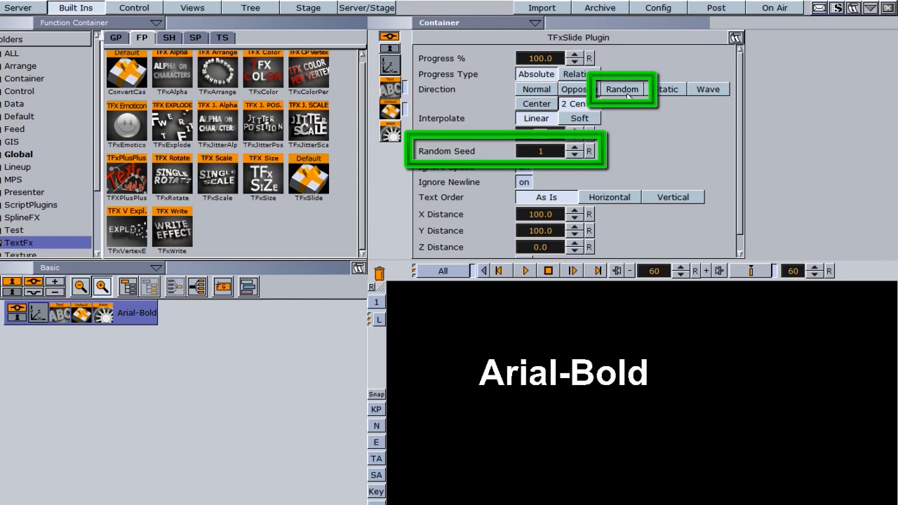
pyautogui.click(537, 89)
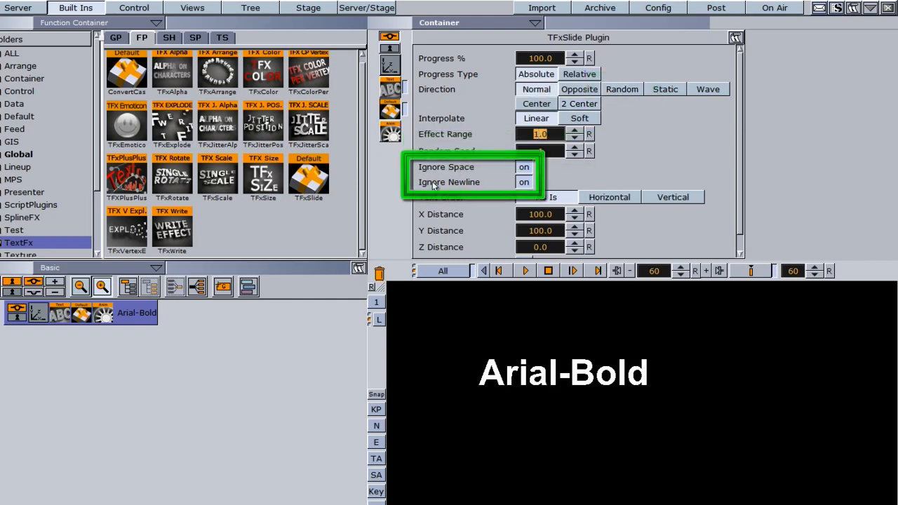
# Set the progress type to Relative and append "DSFDSFDSDSF" to the Arial-Bold text
pyautogui.click(575, 74)
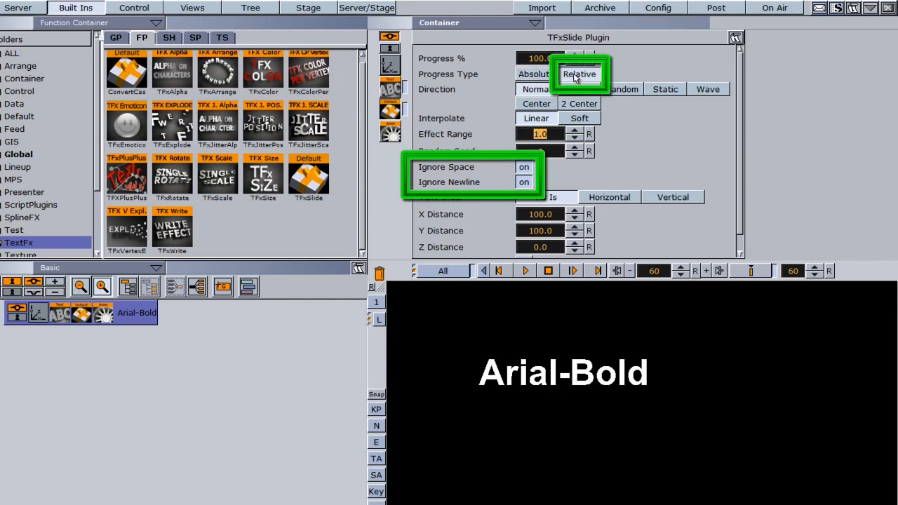
pyautogui.click(390, 90)
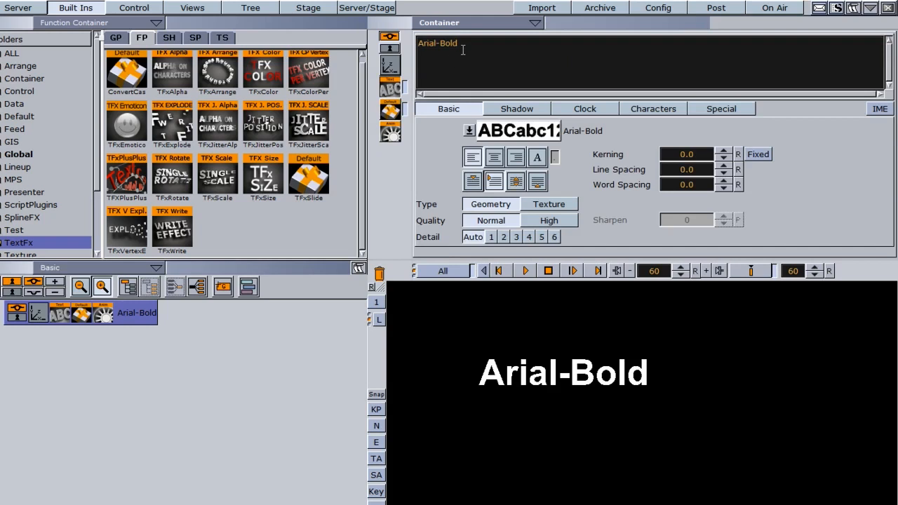
pyautogui.write('DSFDSFDSDSF')
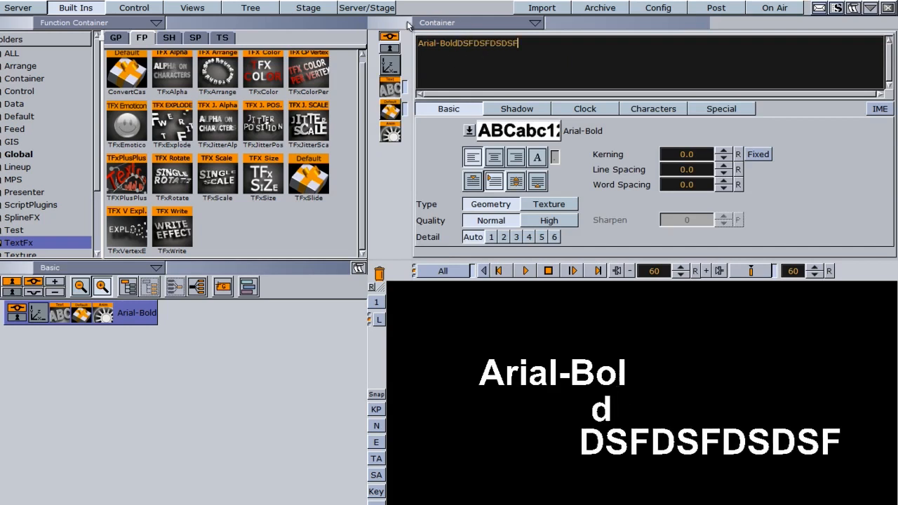
# Play the longer text's slide animation, raise its progress to 212.7 %, and set the progress type to Absolute
pyautogui.click(390, 66)
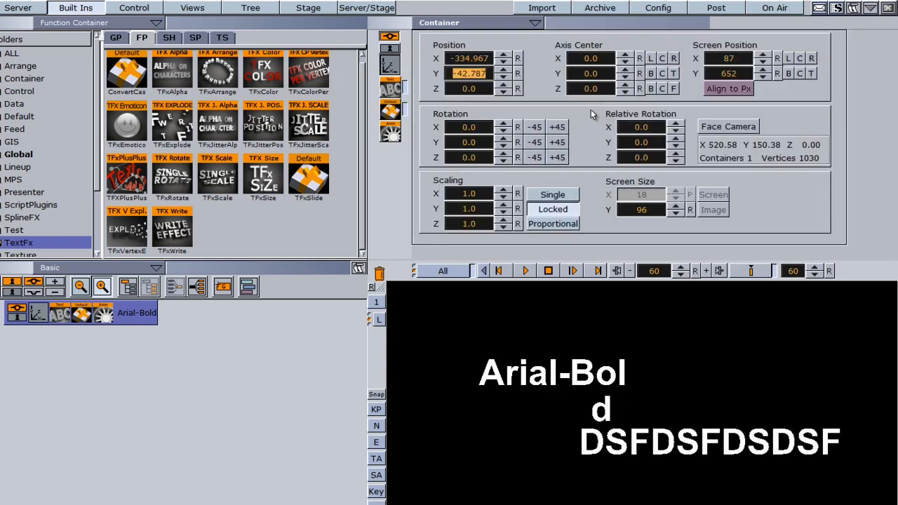
pyautogui.click(390, 112)
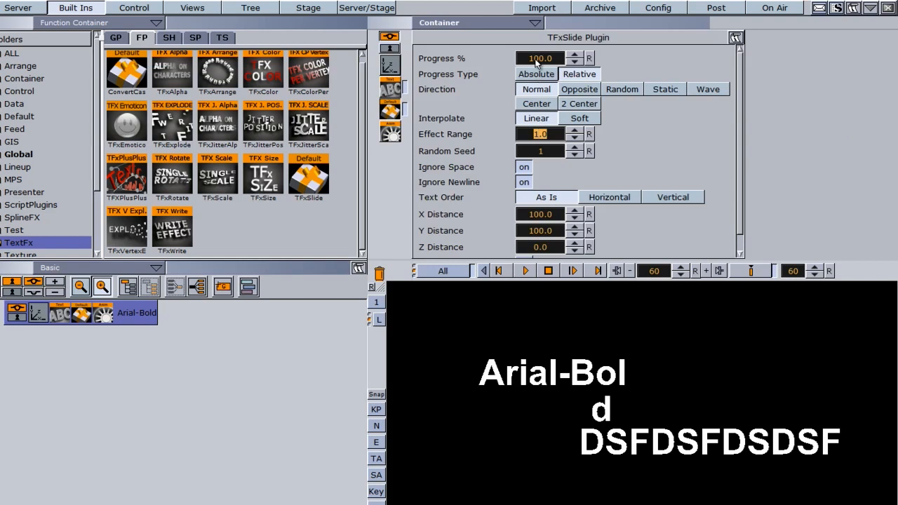
pyautogui.click(526, 271)
pyautogui.moveTo(537, 59); pyautogui.dragTo(740, 61)
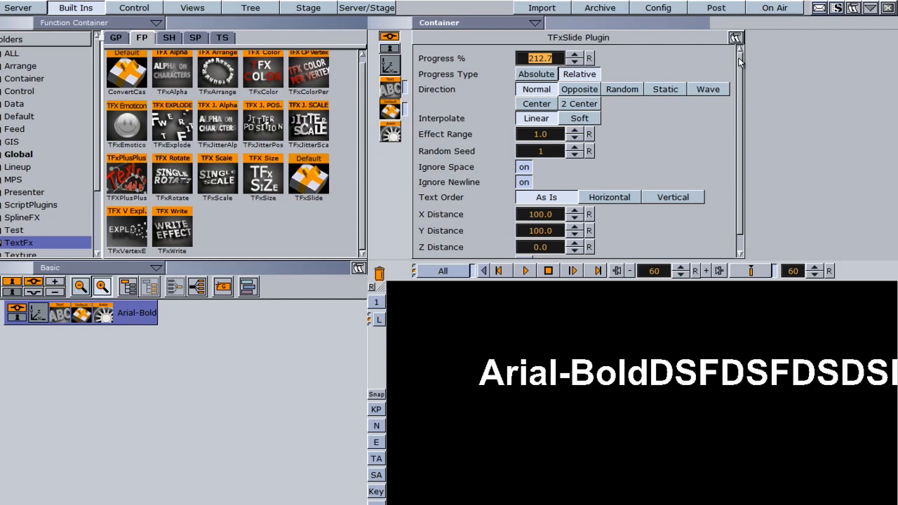
pyautogui.click(544, 74)
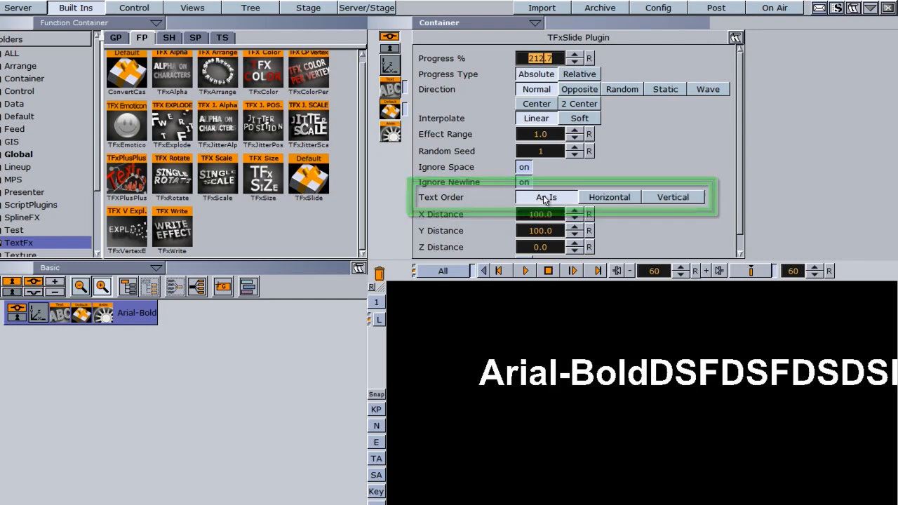
# Try the Horizontal and Vertical text orders with their text directions, and return the order to As Is
pyautogui.click(604, 200)
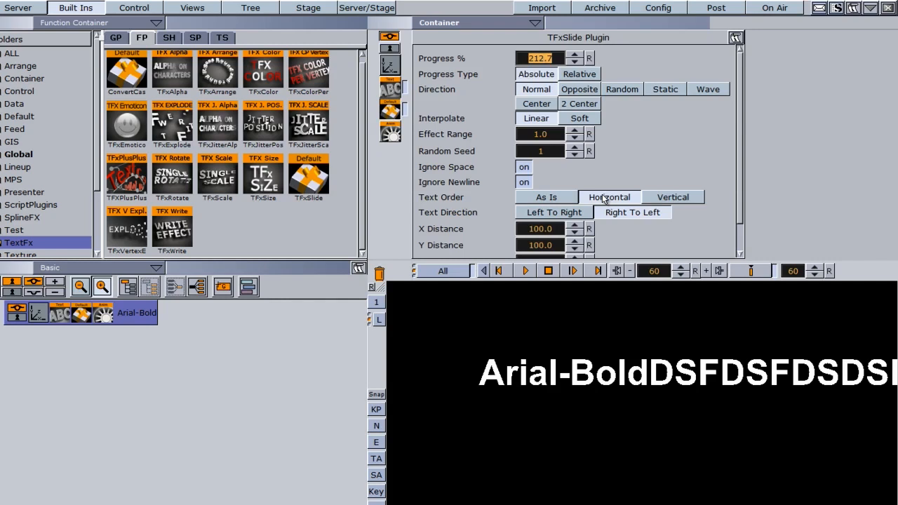
pyautogui.click(551, 213)
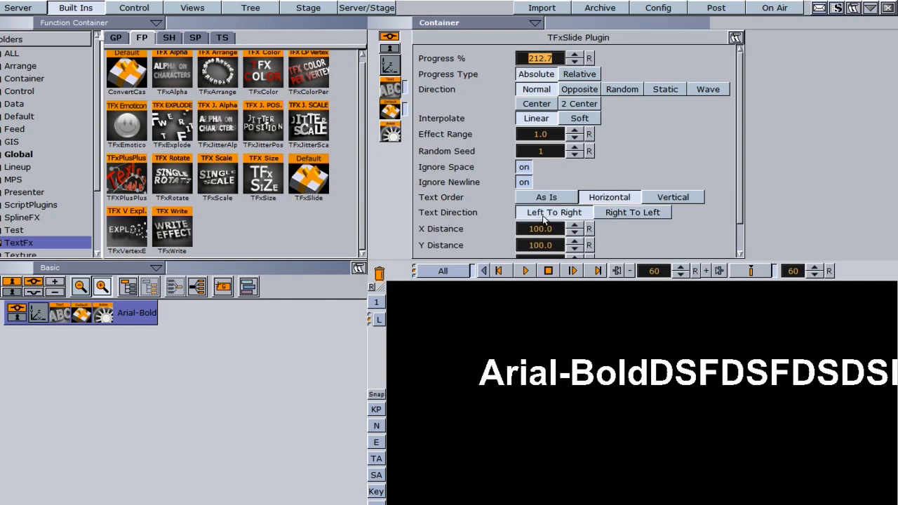
pyautogui.click(629, 213)
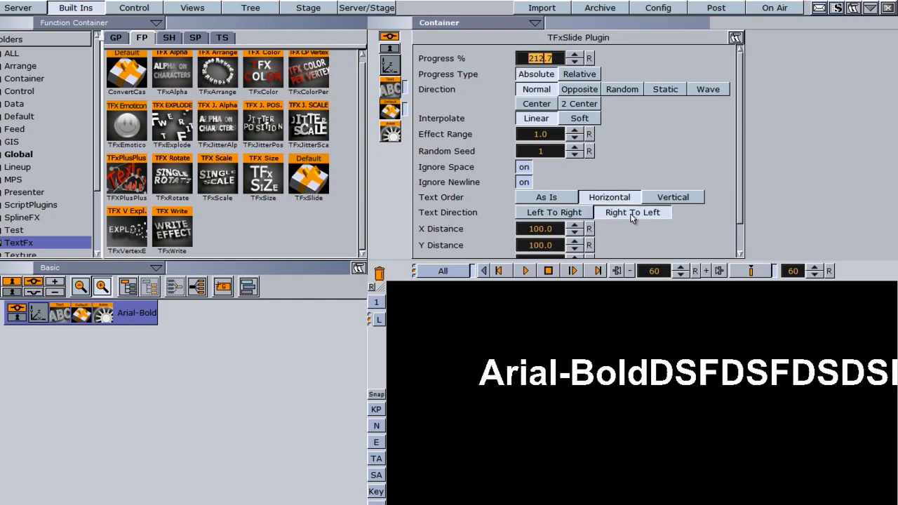
pyautogui.click(666, 199)
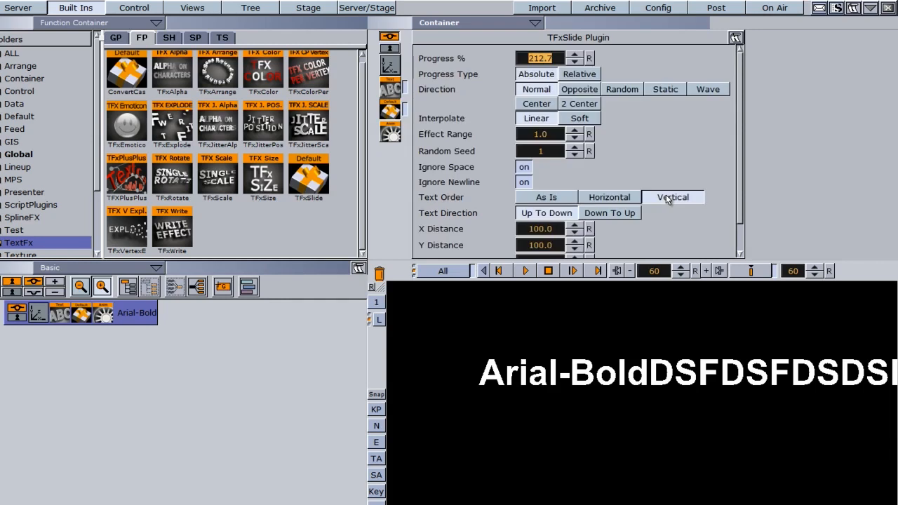
pyautogui.click(627, 213)
pyautogui.click(547, 197)
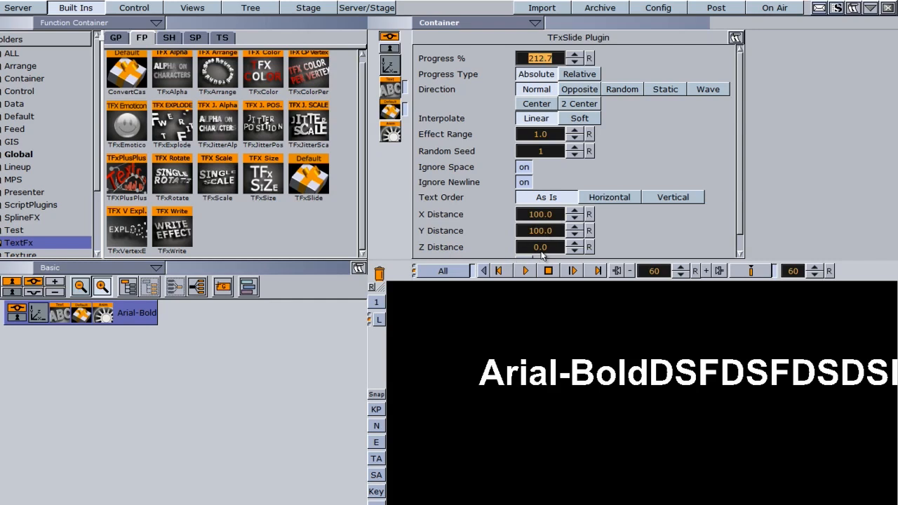
# Set the slide distances to X 118.9, Y 141.9 and Z 24.5, and play the animation
pyautogui.moveTo(524, 214); pyautogui.dragTo(651, 218)
pyautogui.moveTo(537, 231); pyautogui.dragTo(793, 238)
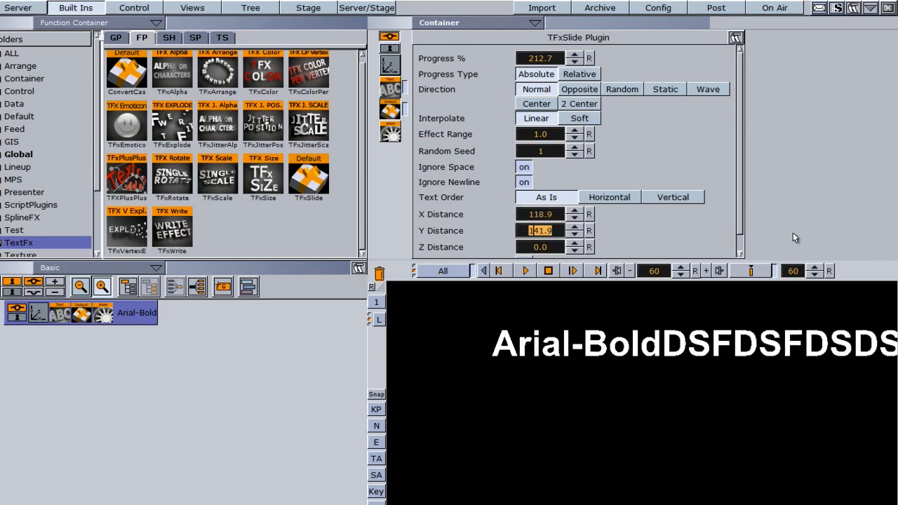
pyautogui.scroll(-1, 739, 220)
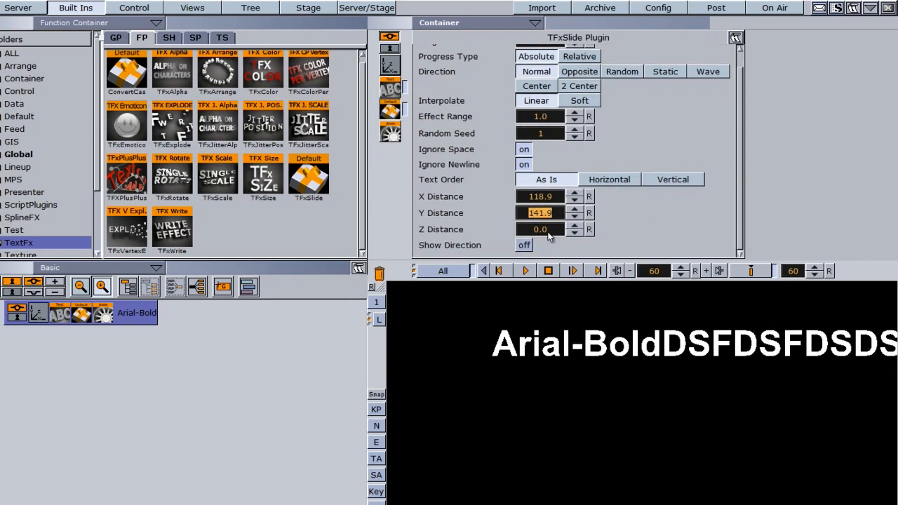
pyautogui.moveTo(536, 230); pyautogui.dragTo(708, 231)
pyautogui.click(527, 271)
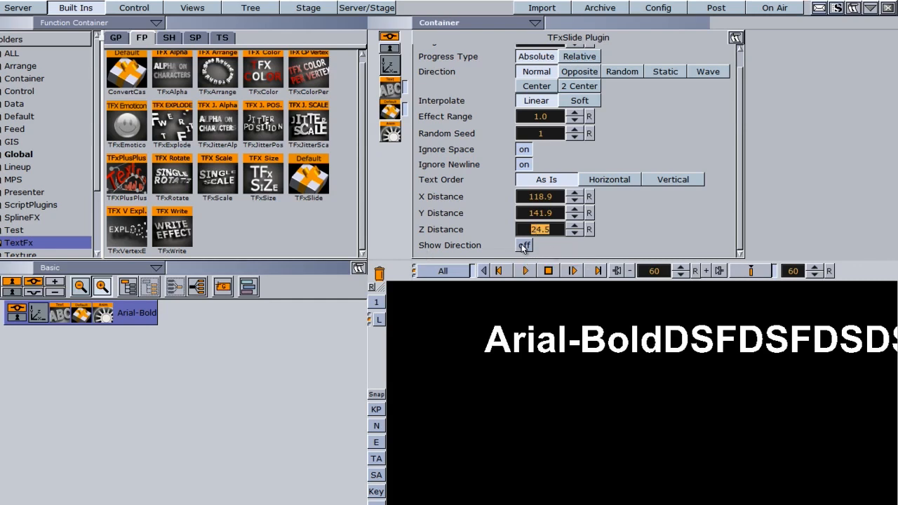
# Show and hide the slide direction guides, and scrub the timeline back to frame 0
pyautogui.click(524, 245)
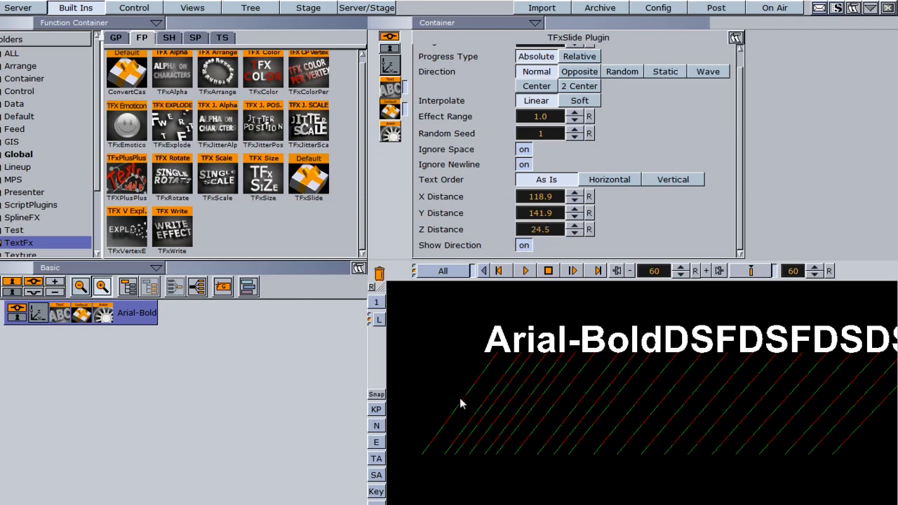
pyautogui.click(523, 245)
pyautogui.moveTo(737, 242); pyautogui.dragTo(738, 165)
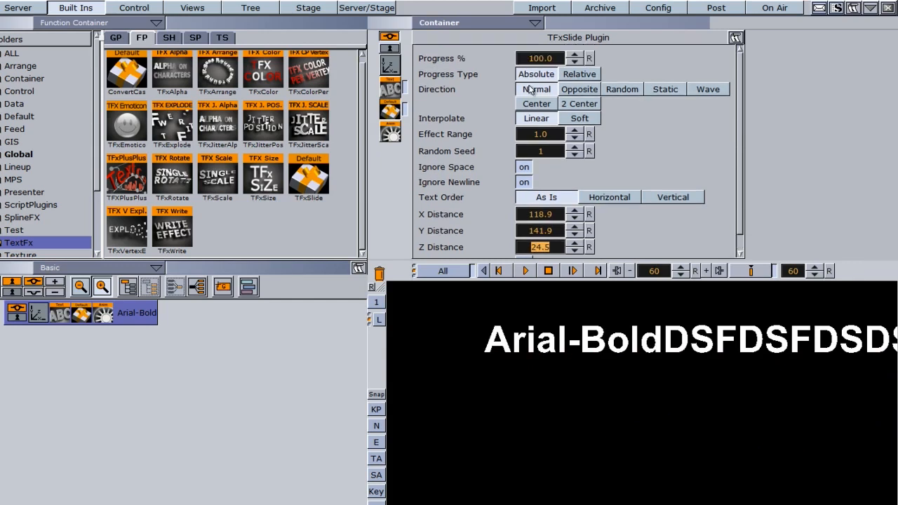
pyautogui.moveTo(657, 273); pyautogui.dragTo(569, 260)
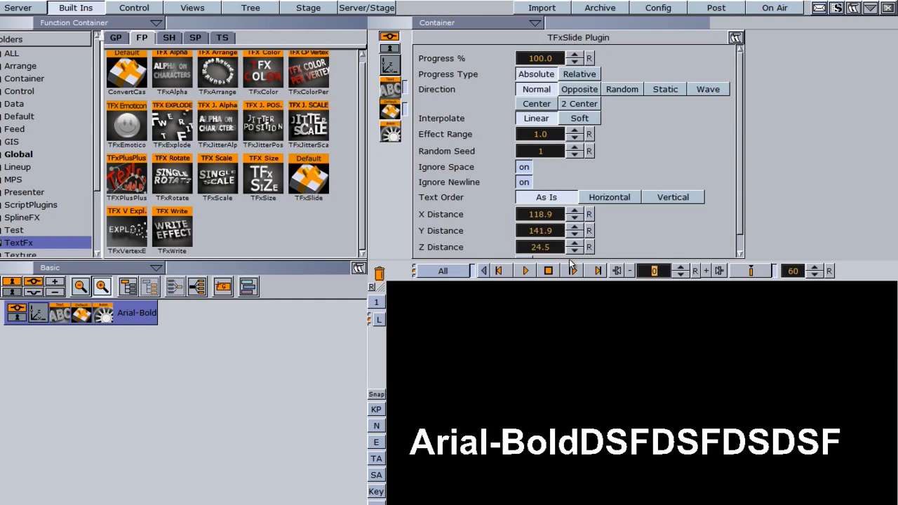